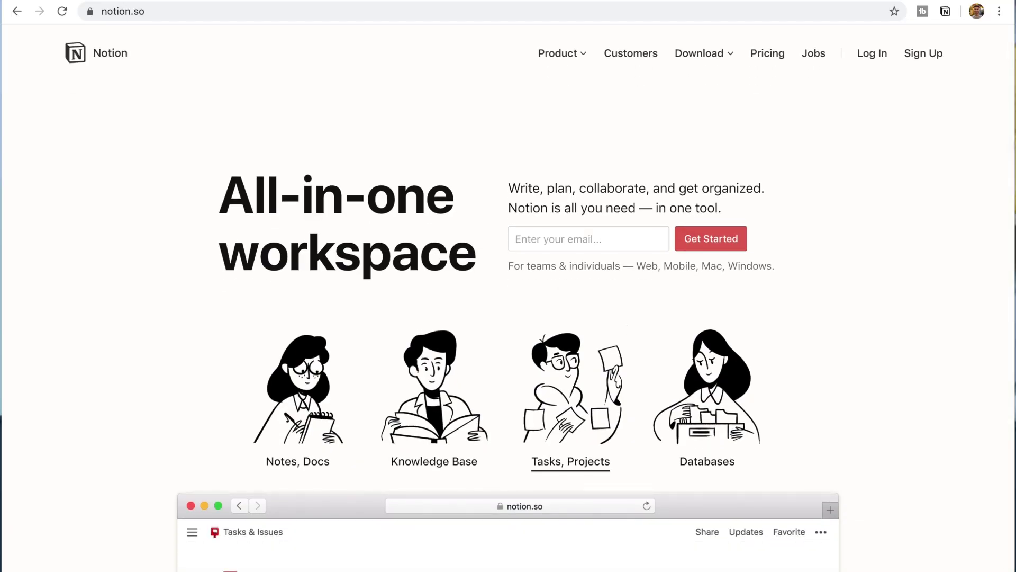
Step: Scroll down the Notion homepage
scroll(508, 317, down, 6)
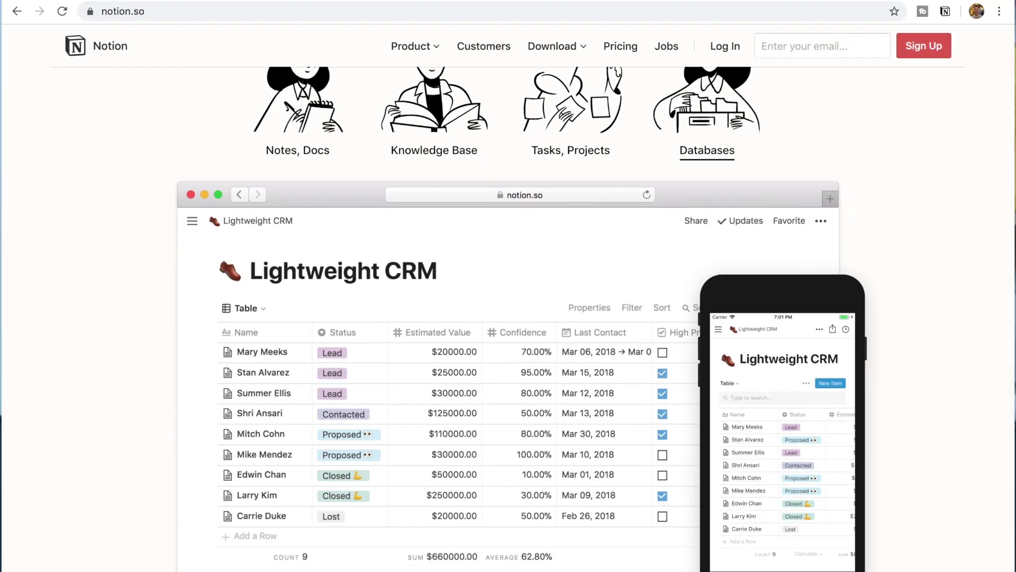
scroll(508, 317, down, 4)
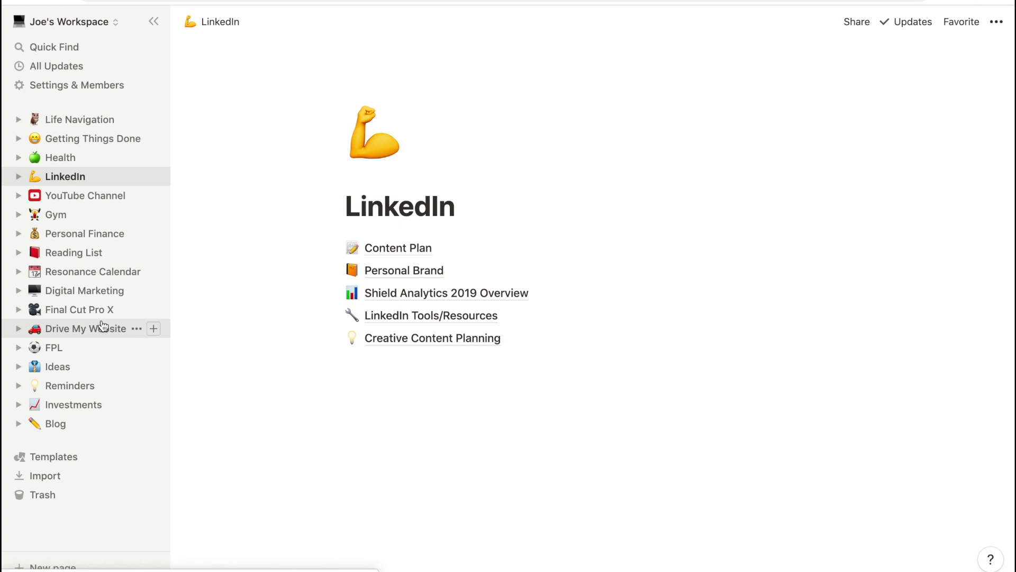
click(110, 131)
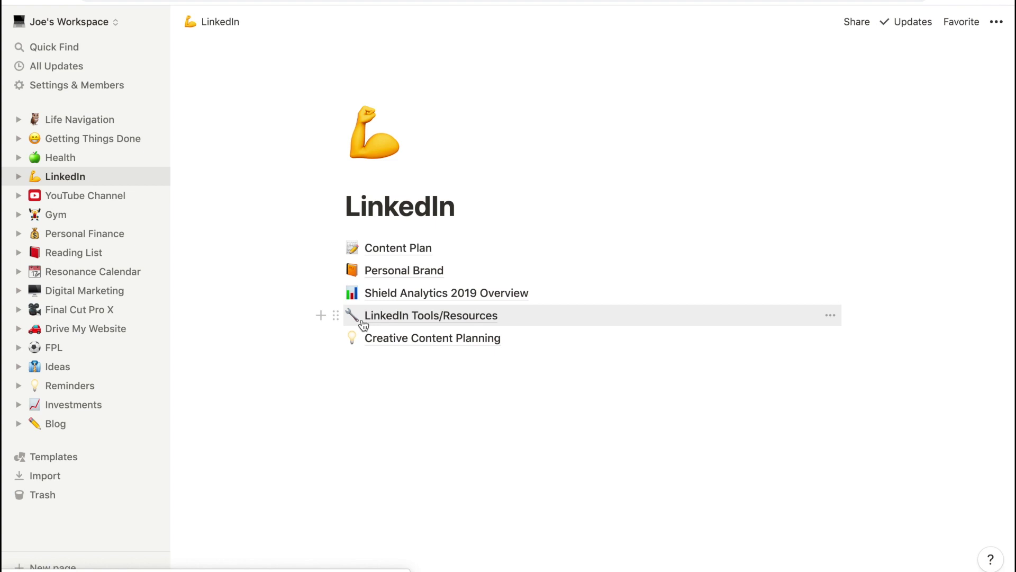
Step: Open the Content Plan subpage from the LinkedIn page
click(410, 254)
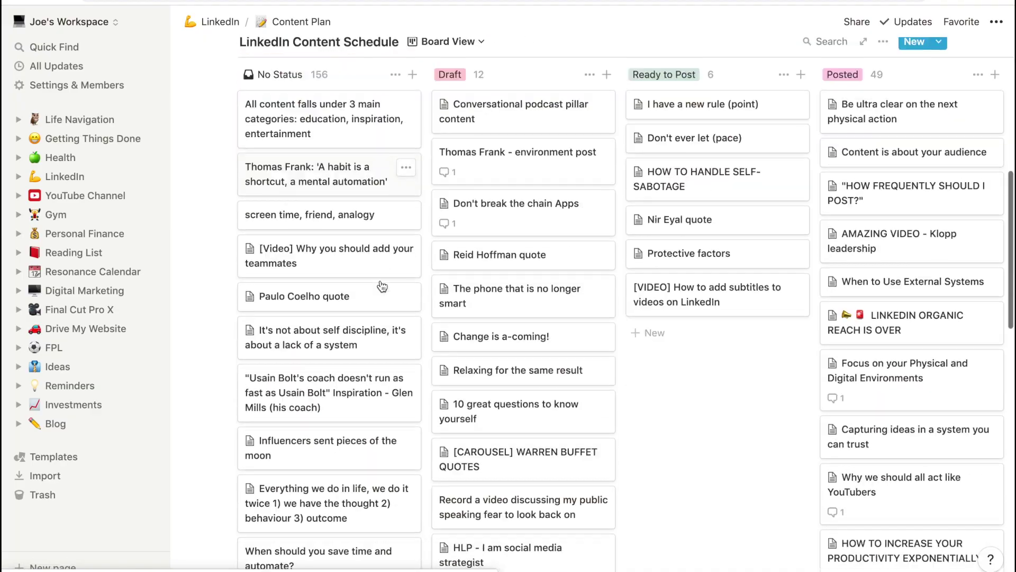
Step: Open the first No Status card, 'All content falls under 3 main categories', from the schedule board
scroll(383, 286, down, 1)
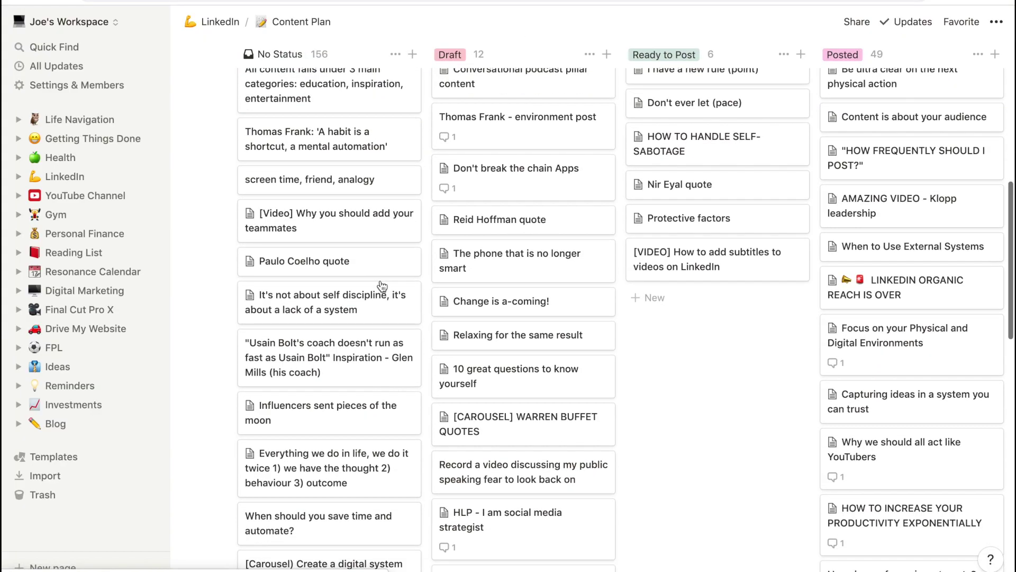
scroll(382, 286, up, 5)
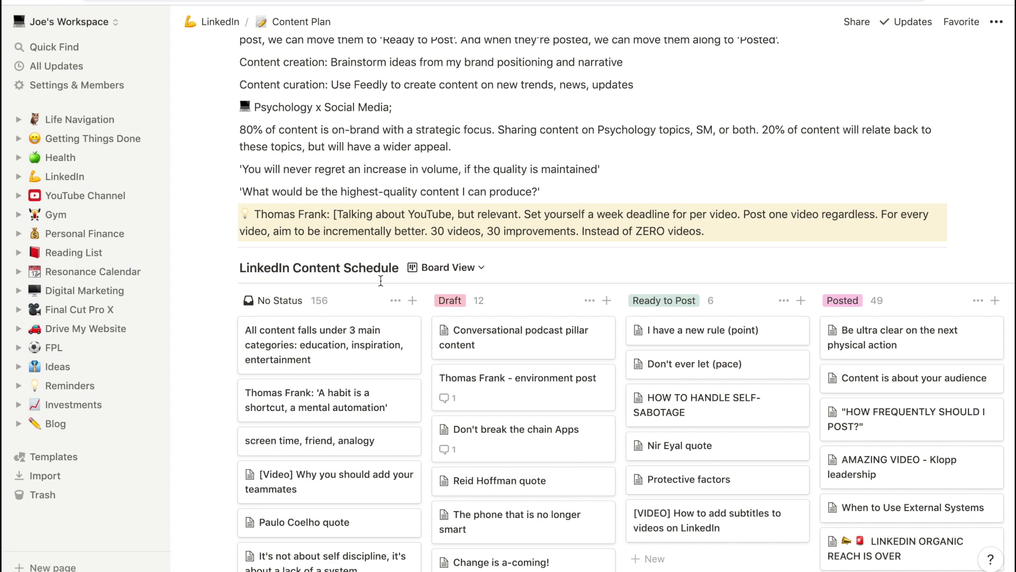
scroll(381, 281, down, 5)
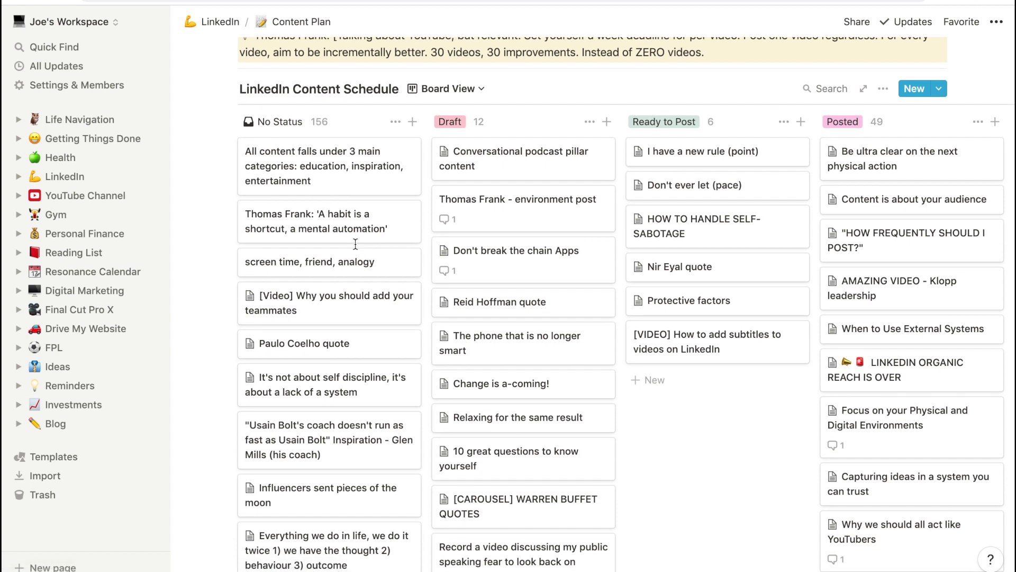
click(347, 176)
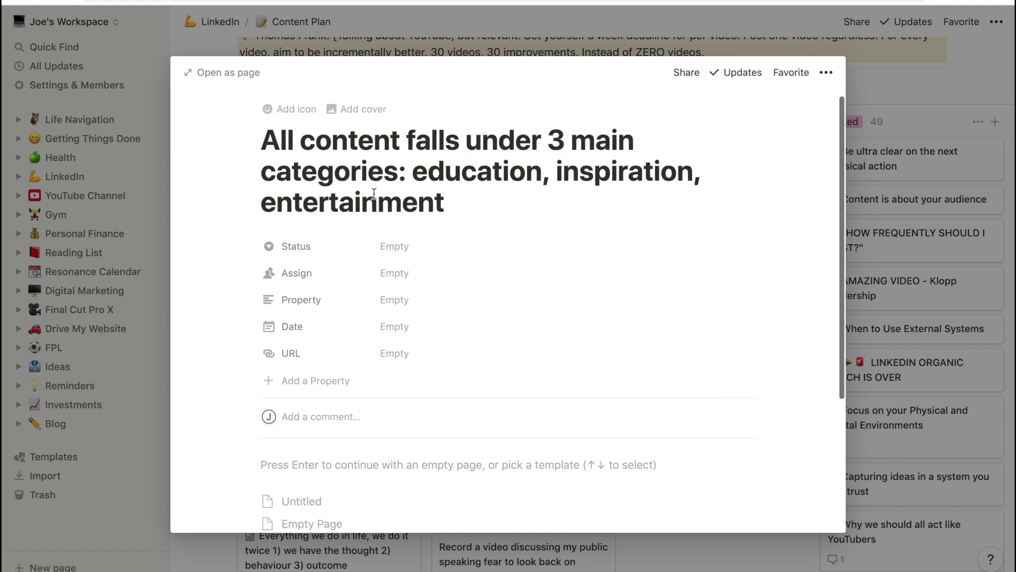
Step: Set the card's Date property to Mar 04, 2020
scroll(316, 211, down, 1)
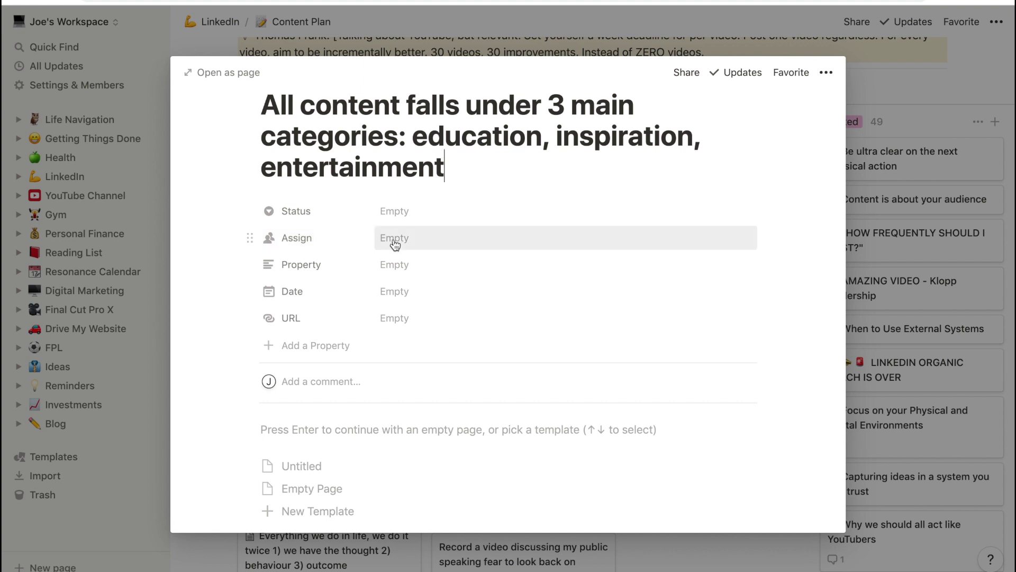
scroll(392, 246, down, 1)
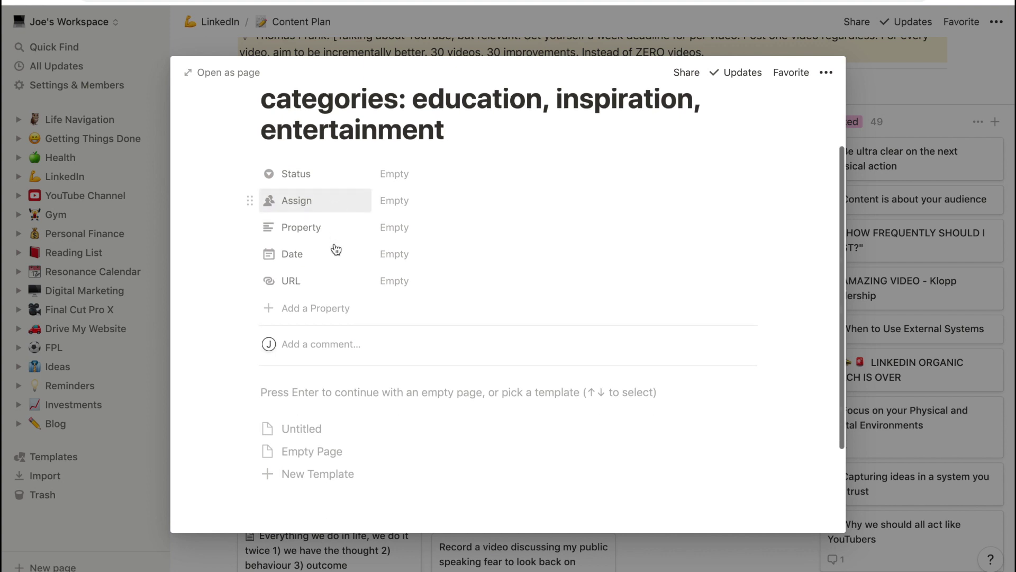
click(388, 254)
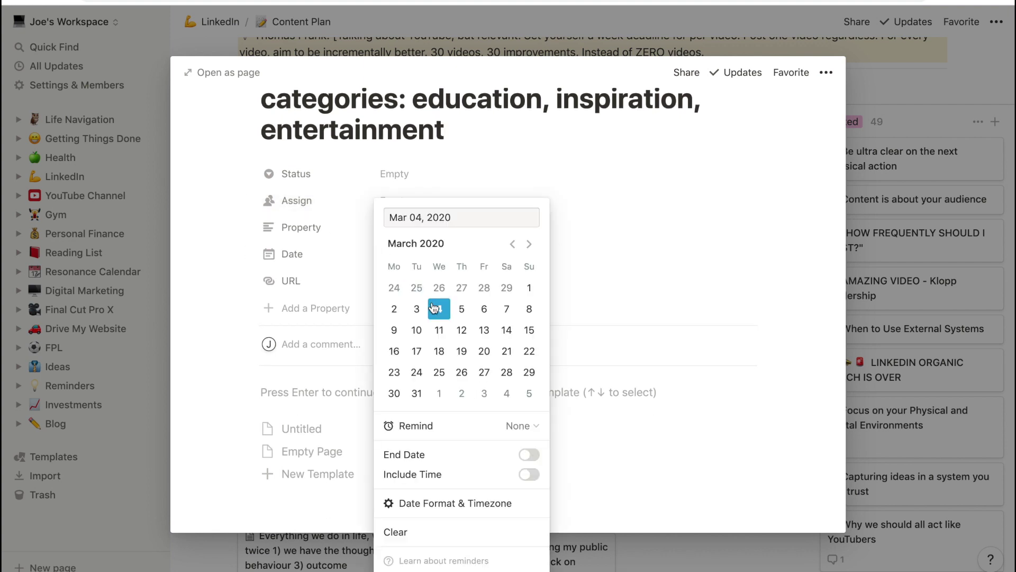
click(162, 457)
click(161, 452)
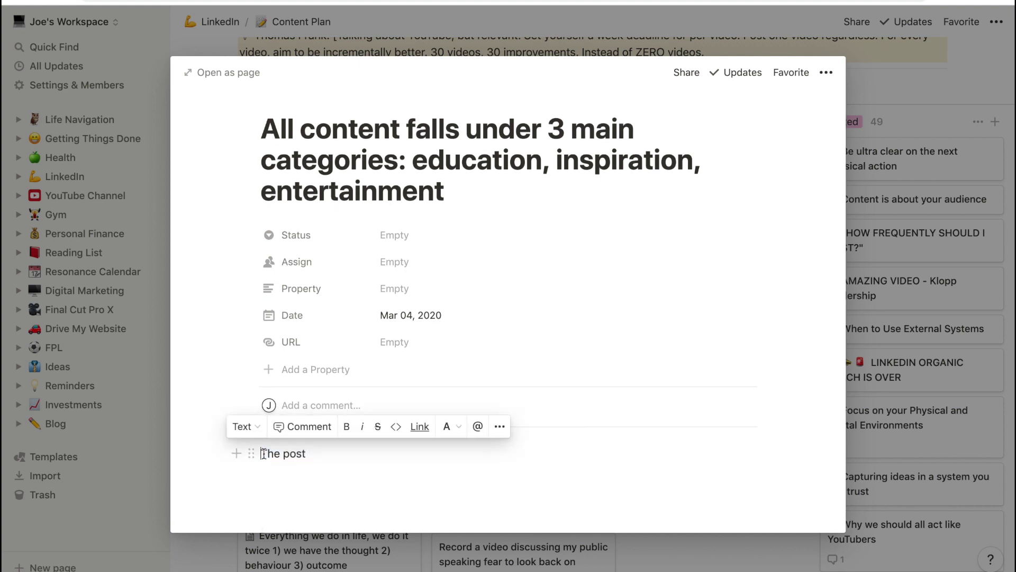
Step: Turn the 'The post' line into a toggle, delete it, and close the card's page
click(251, 453)
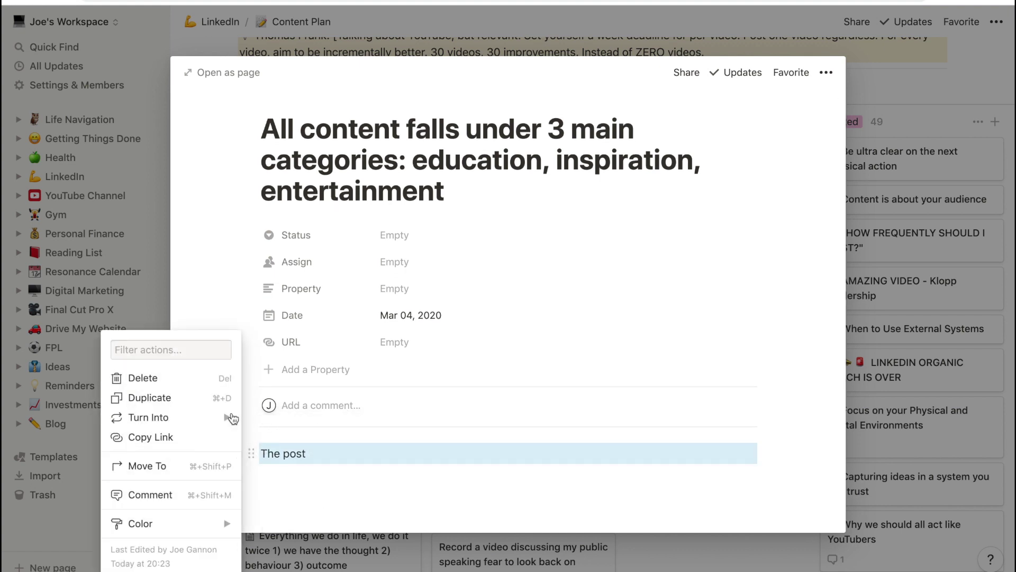
mouse_move(229, 416)
click(296, 467)
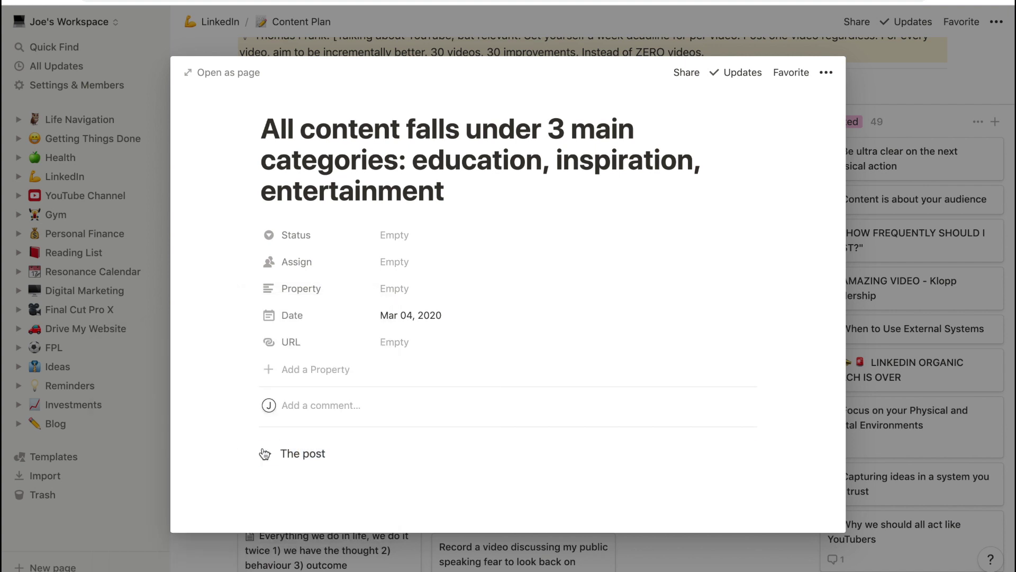
key(Escape)
key(BackSpace)
key(Escape)
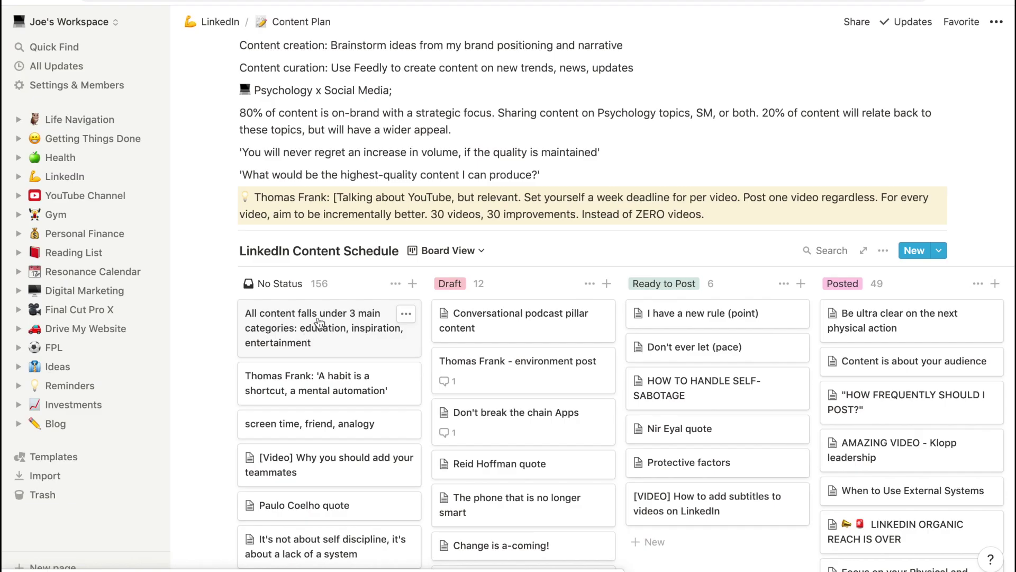
Step: Move the three-categories card through Draft and Ready to Post to the top of Posted
drag(320, 333, 485, 309)
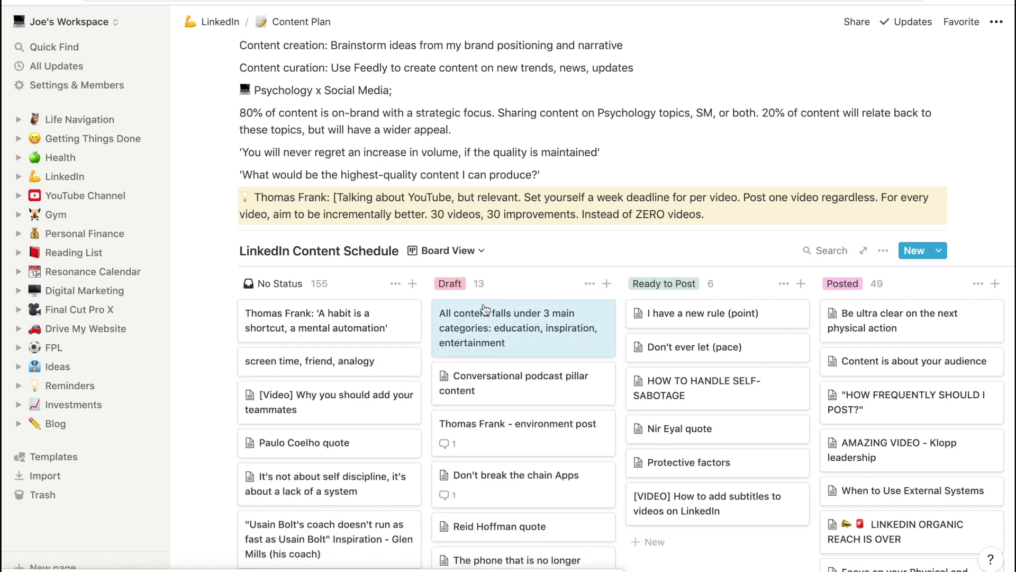
click(486, 311)
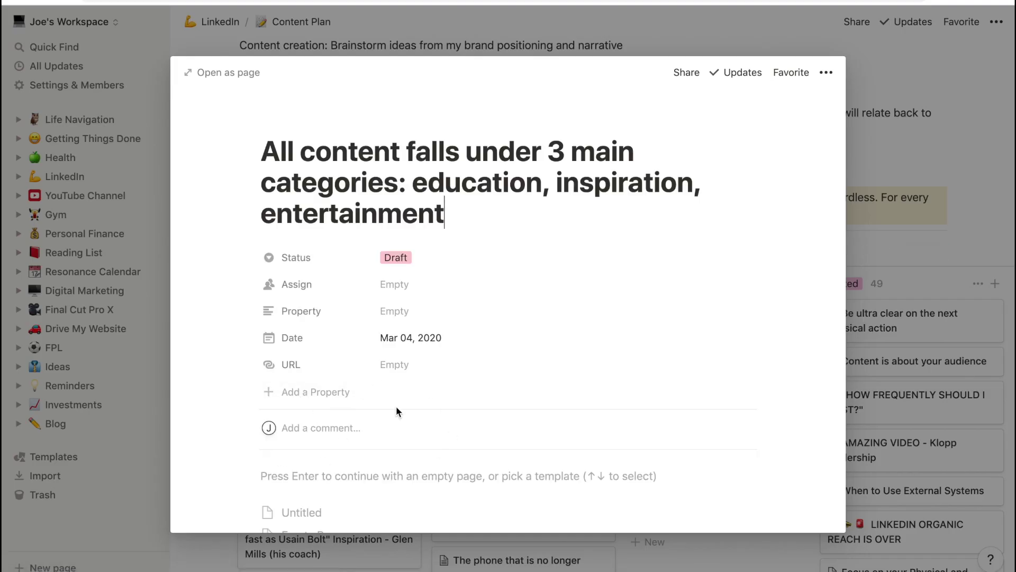
key(Escape)
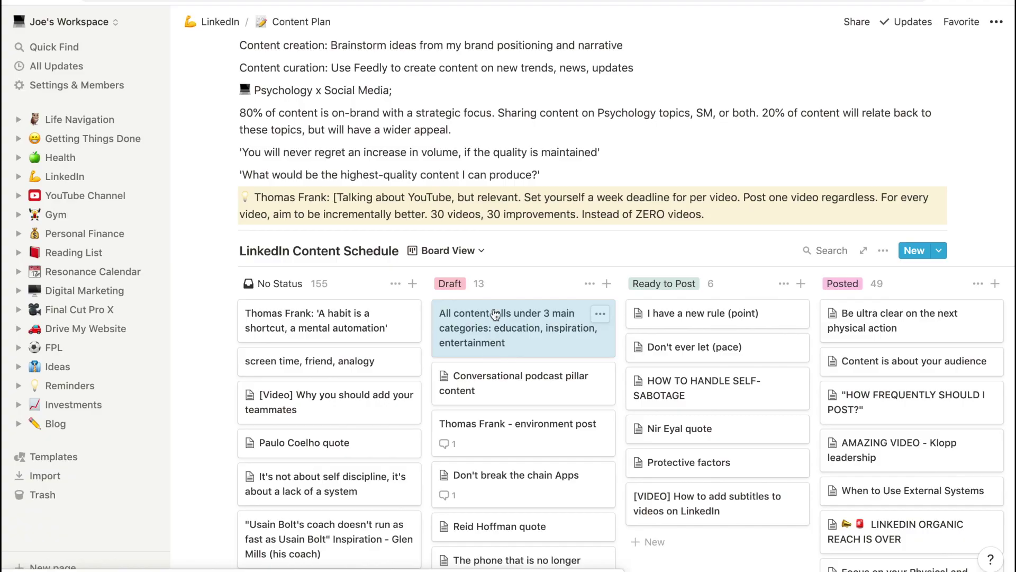
drag(502, 317, 644, 298)
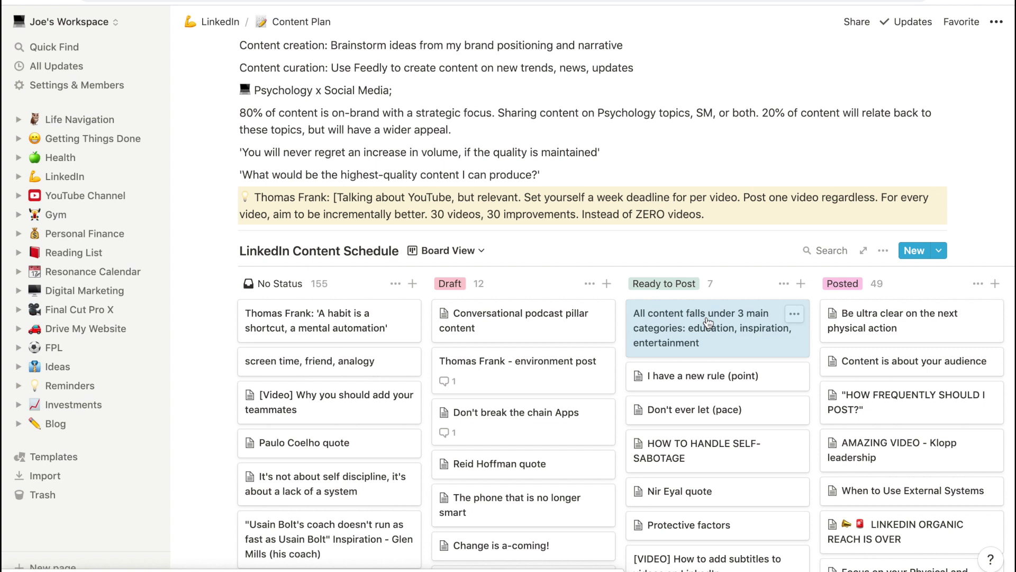
scroll(708, 322, right, 3)
drag(660, 331, 774, 316)
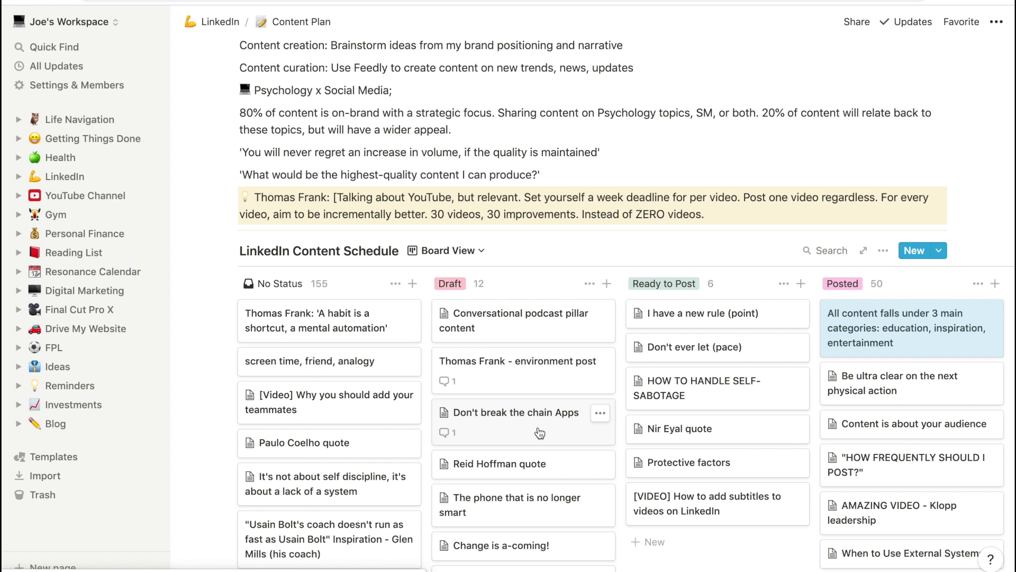
scroll(387, 358, down, 1)
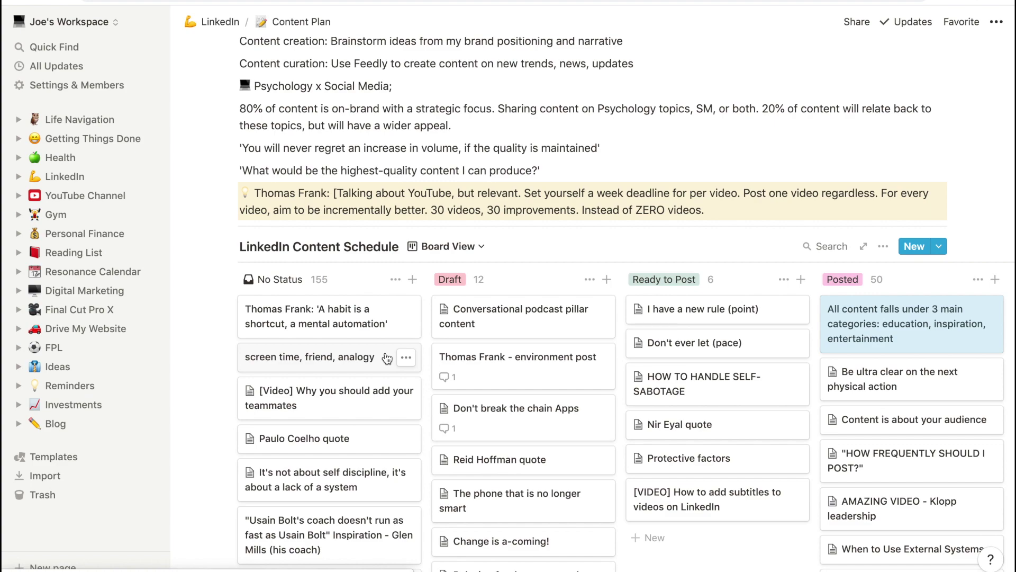
Step: Open the Usain Bolt's coach card as a page
scroll(387, 359, down, 7)
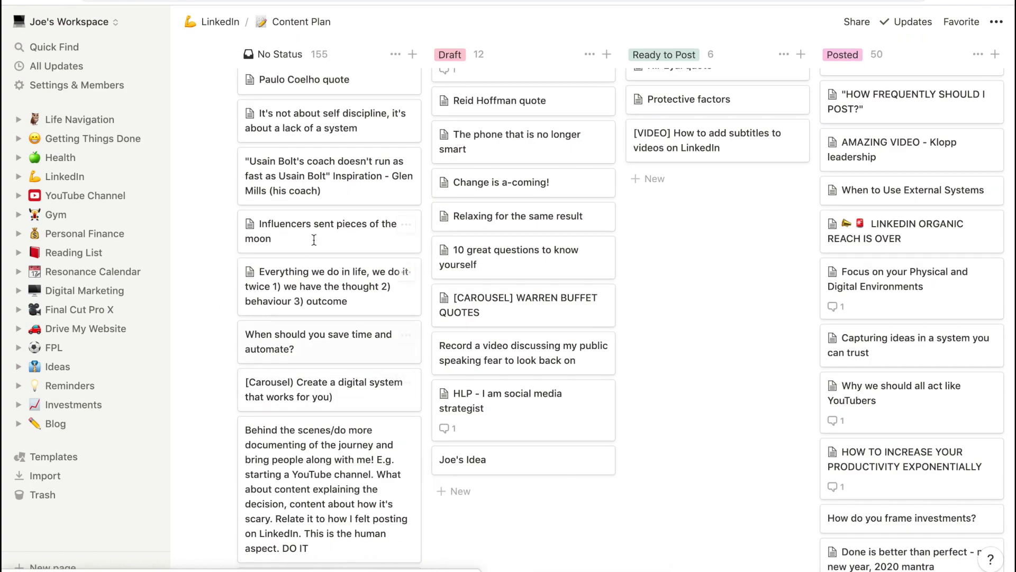
click(346, 201)
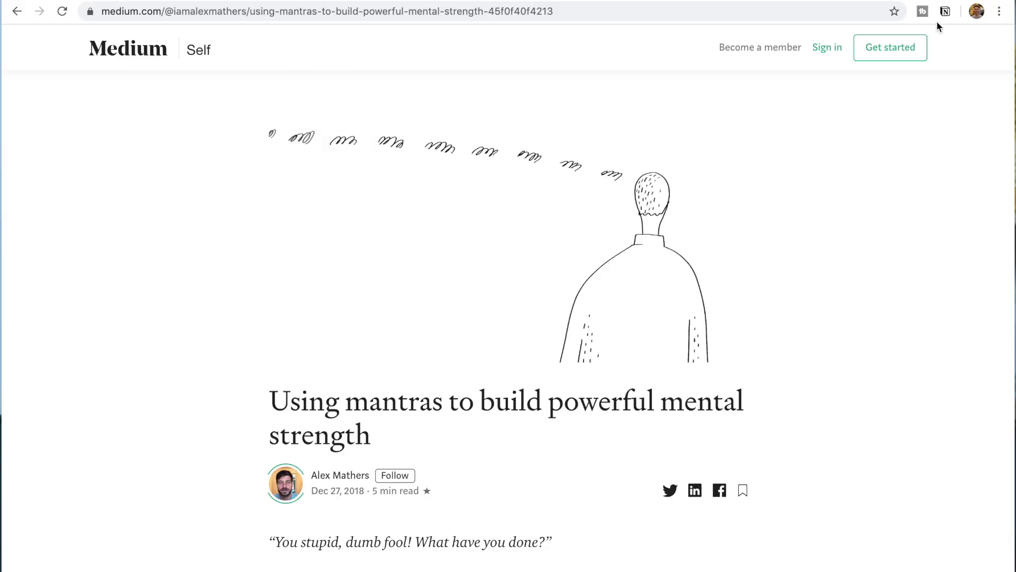
Step: Clip the Medium mantras article into the LinkedIn Content Schedule with Notion Web Clipper
click(945, 12)
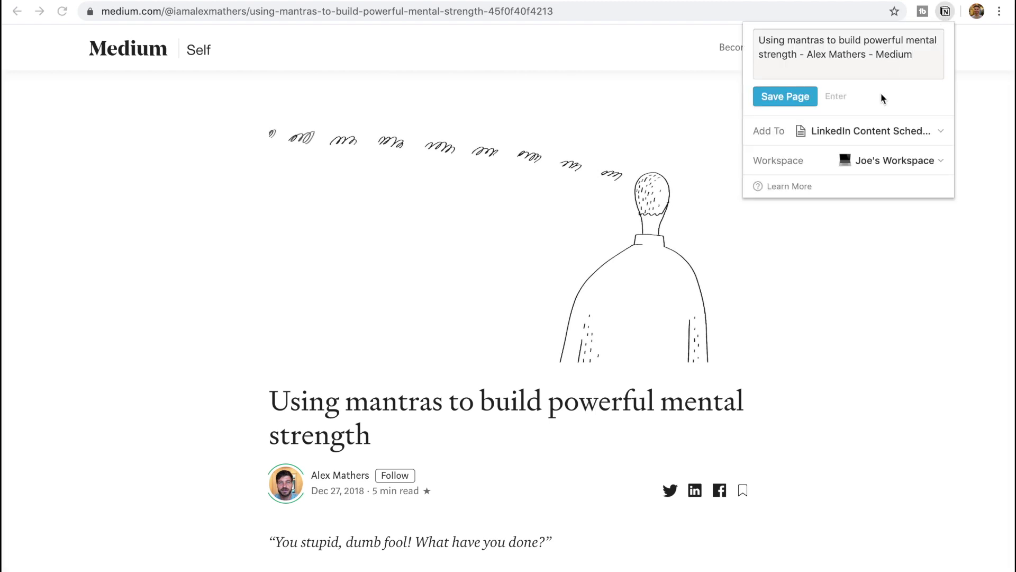
click(789, 98)
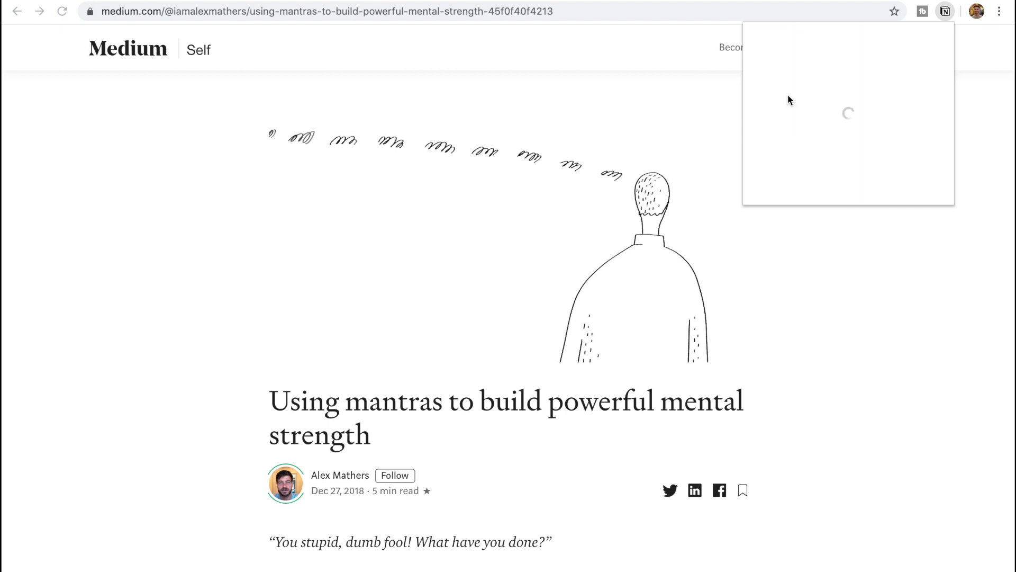
Step: Open the clipped mantras page in Notion, review its paragraphs, and close it back to the board
key(Return)
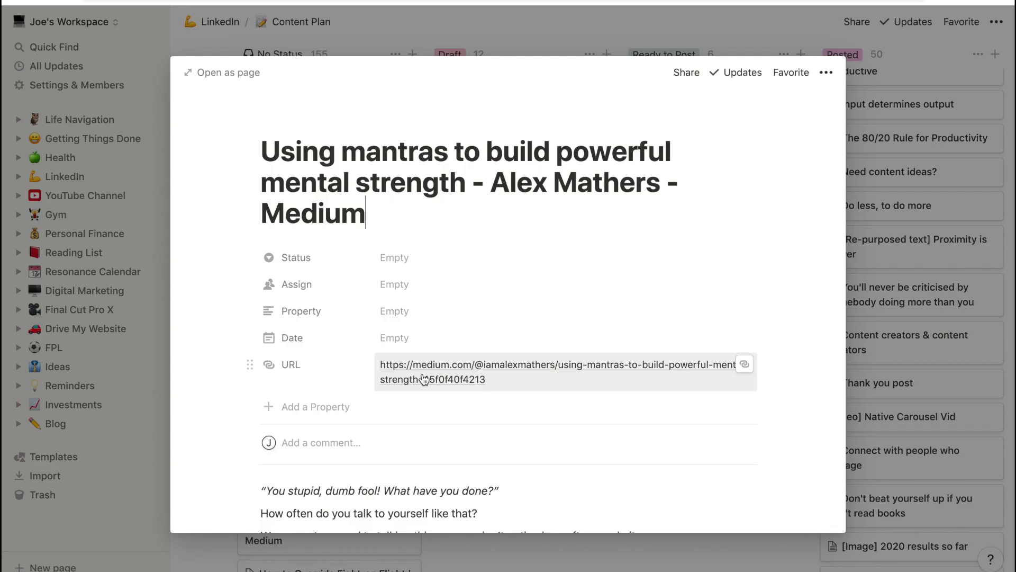
scroll(424, 379, down, 5)
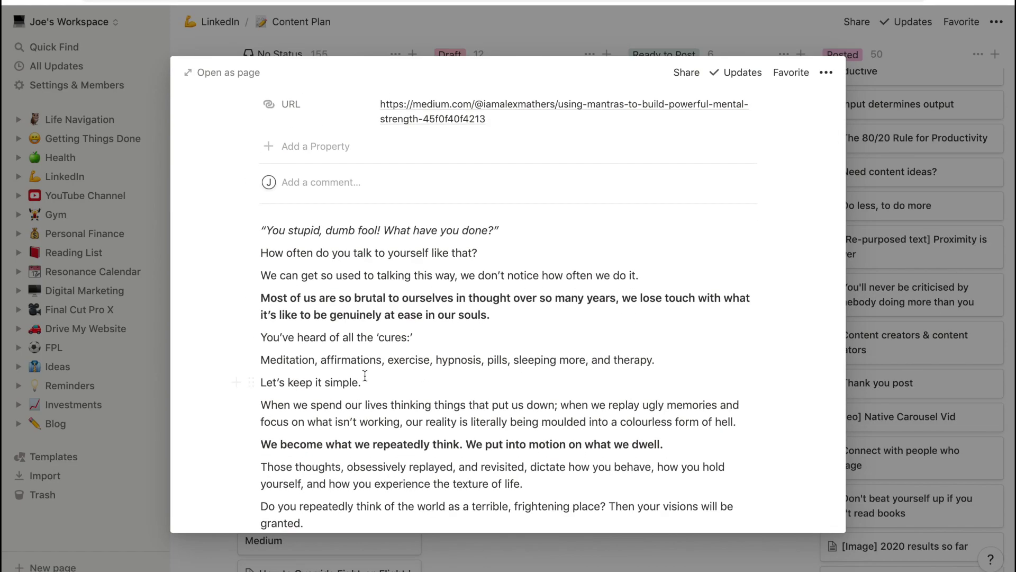
scroll(330, 377, down, 20)
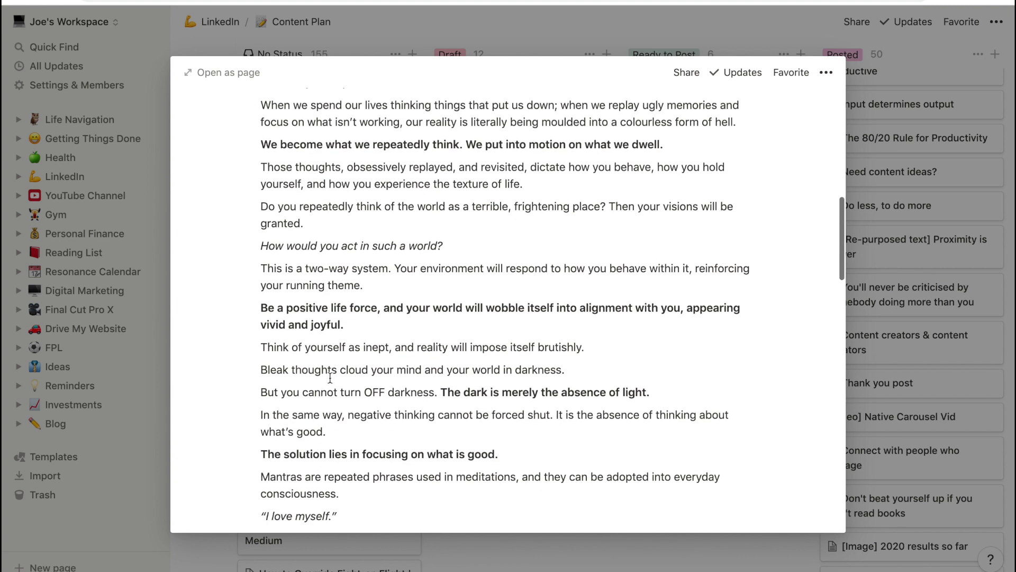
drag(326, 264, 322, 256)
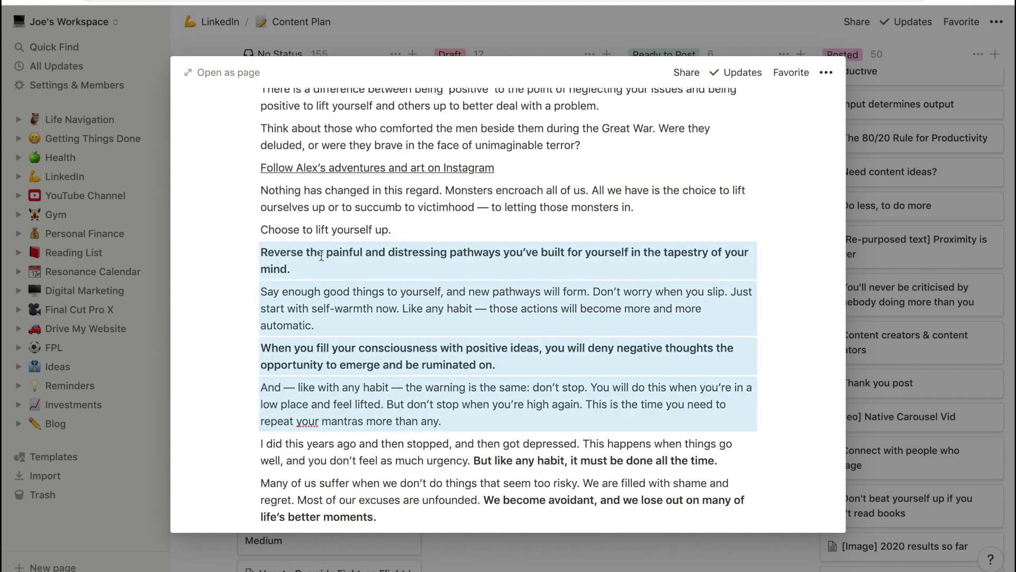
click(154, 436)
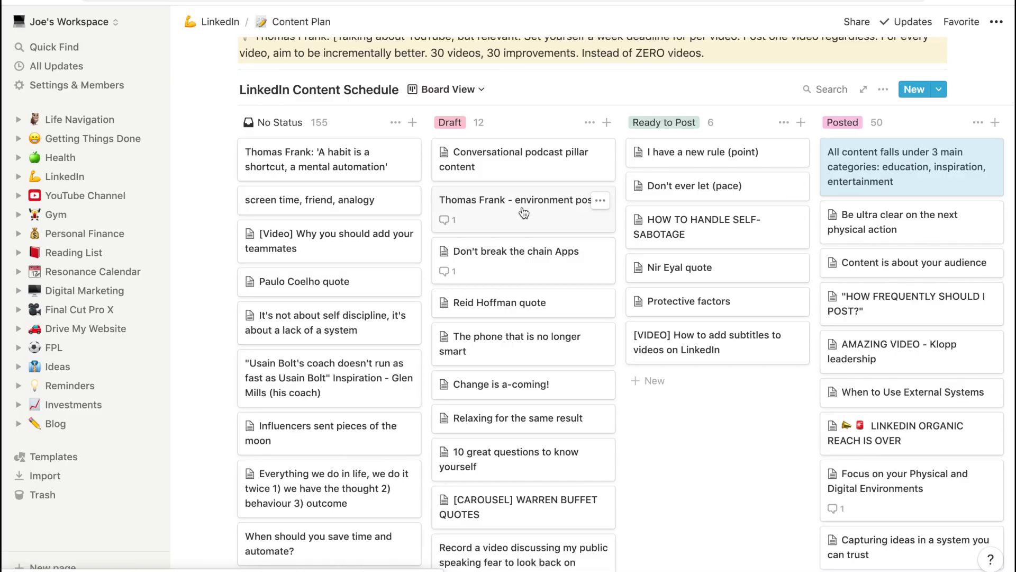
scroll(524, 213, down, 1)
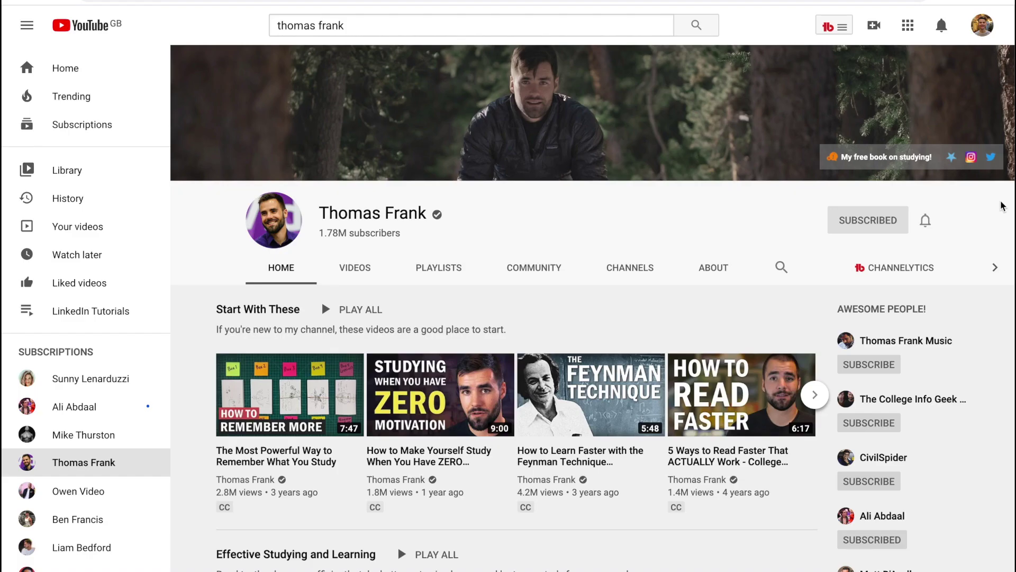
scroll(1001, 205, down, 15)
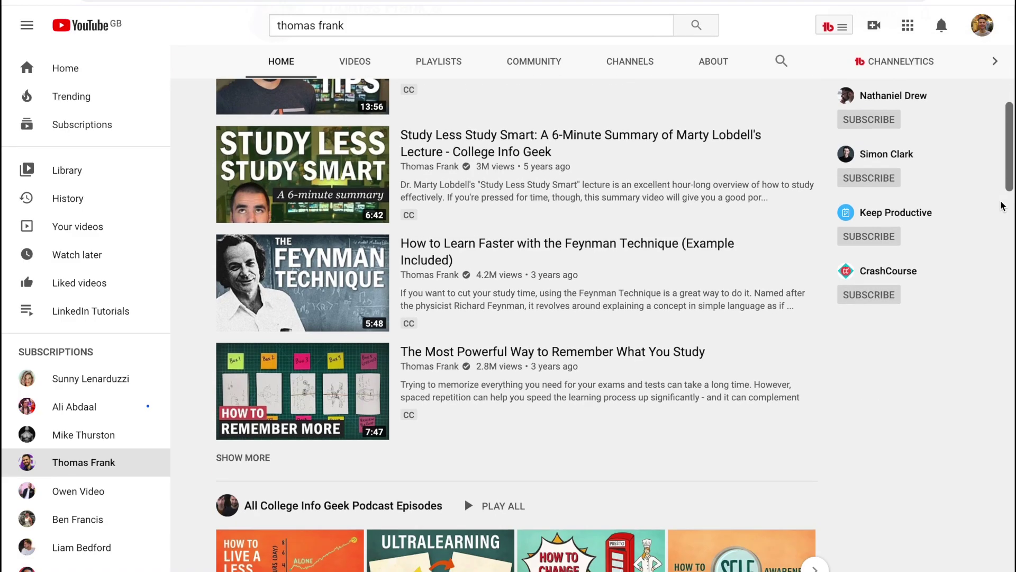
scroll(1001, 205, down, 12)
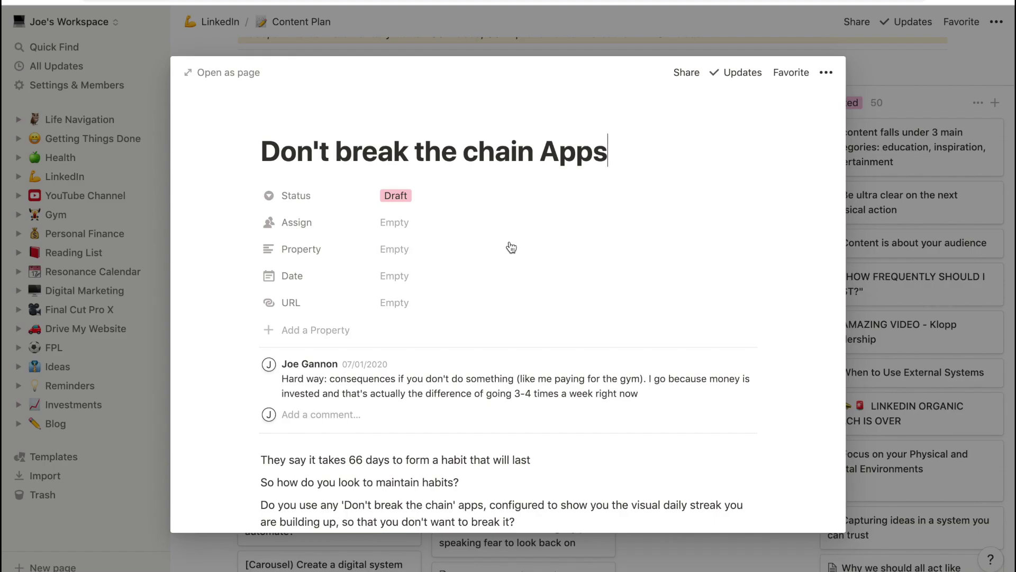
Step: Read through the Don't break the chain Apps page, then close it to return to the board
scroll(511, 247, down, 2)
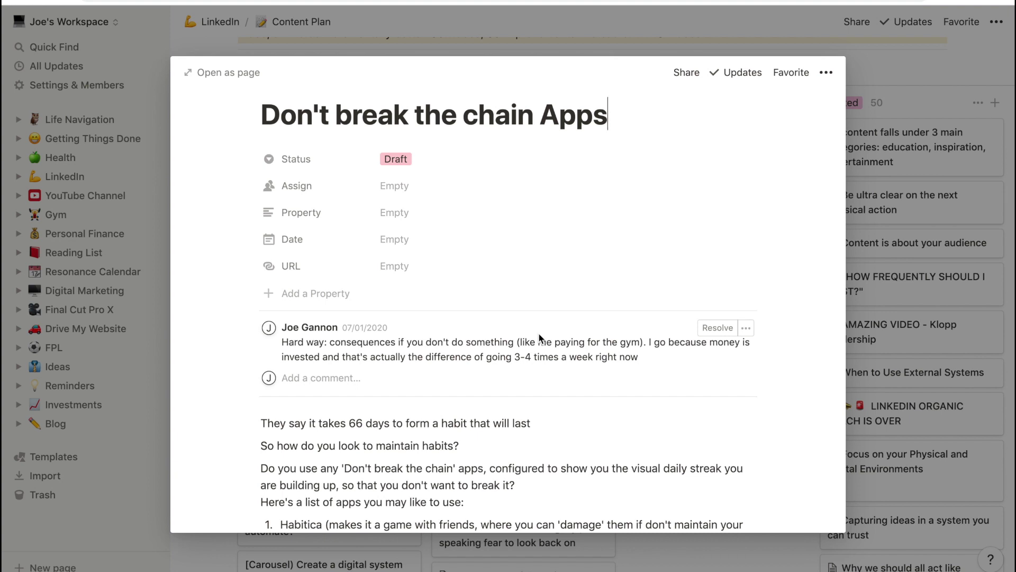
scroll(538, 332, down, 4)
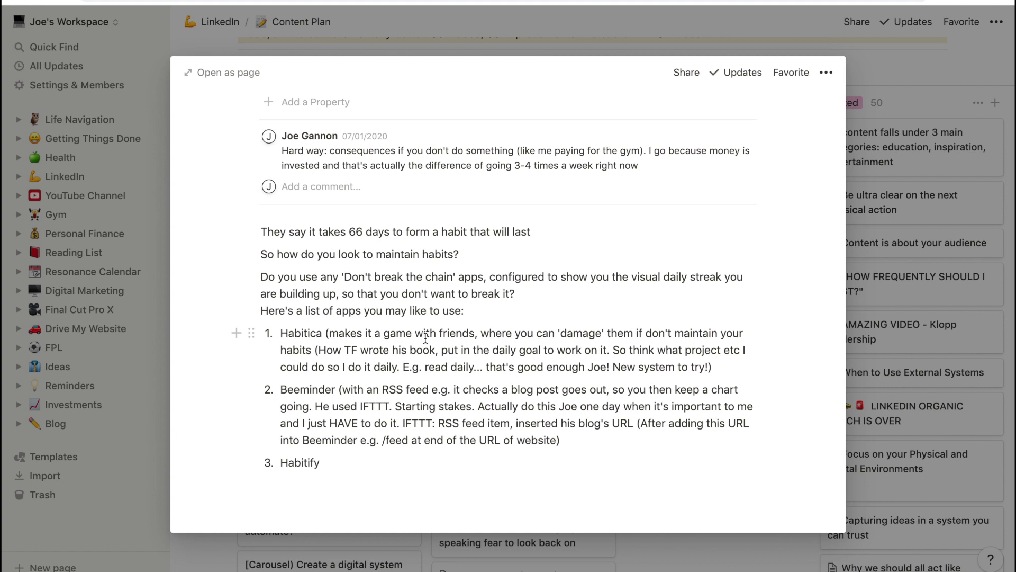
click(152, 473)
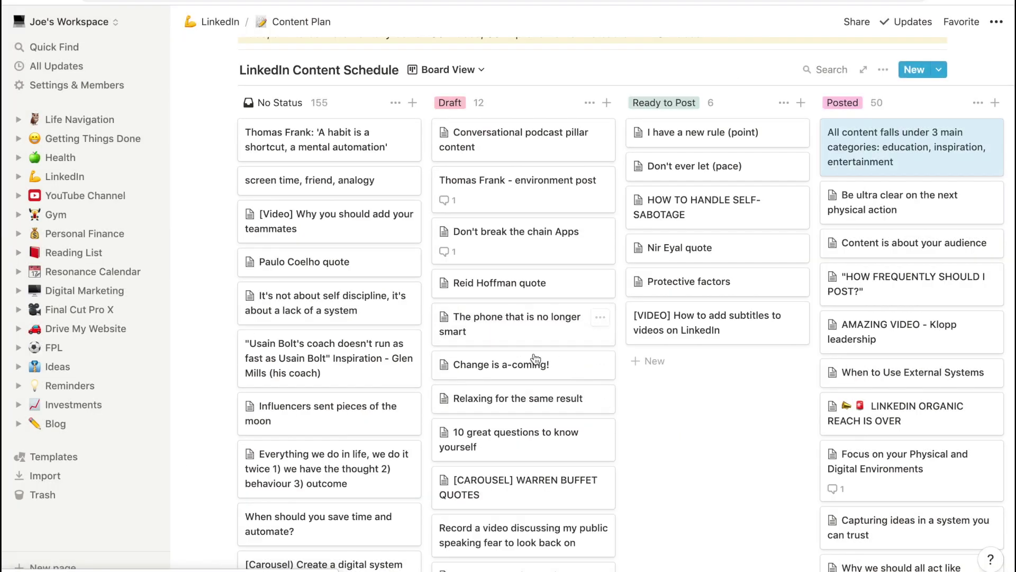